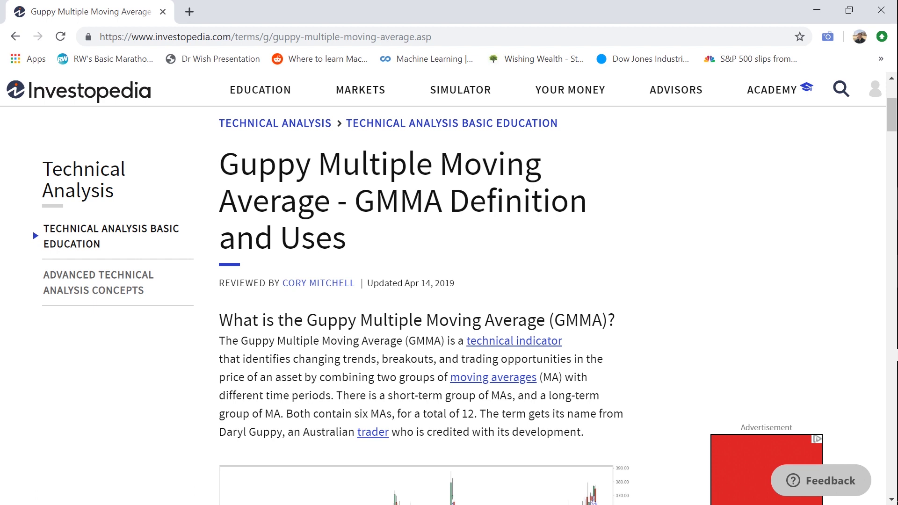
Step: Highlight GMMA in the article title, scroll through the article, then switch to TTD's Daily Guppy layout
left_click_drag(354, 201, 442, 202)
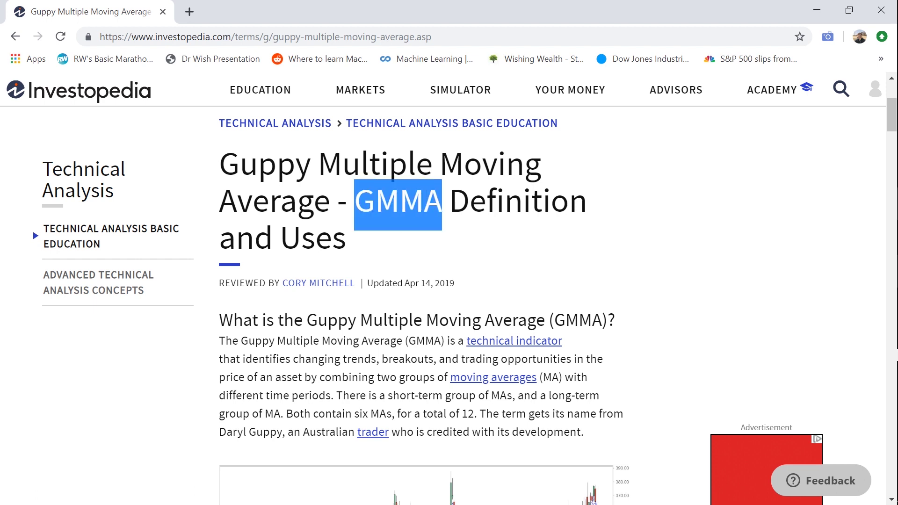
left_click(561, 248)
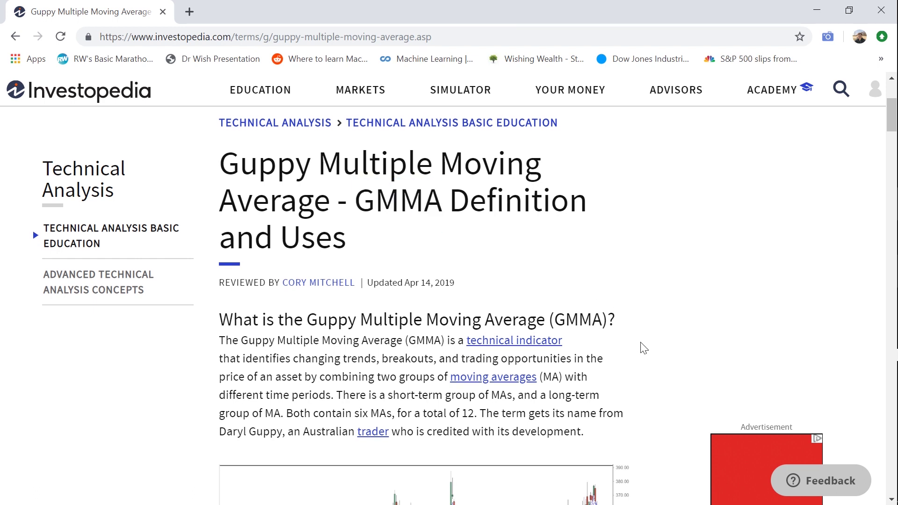
scroll(643, 348, "down", 1)
scroll(643, 349, "down", 1)
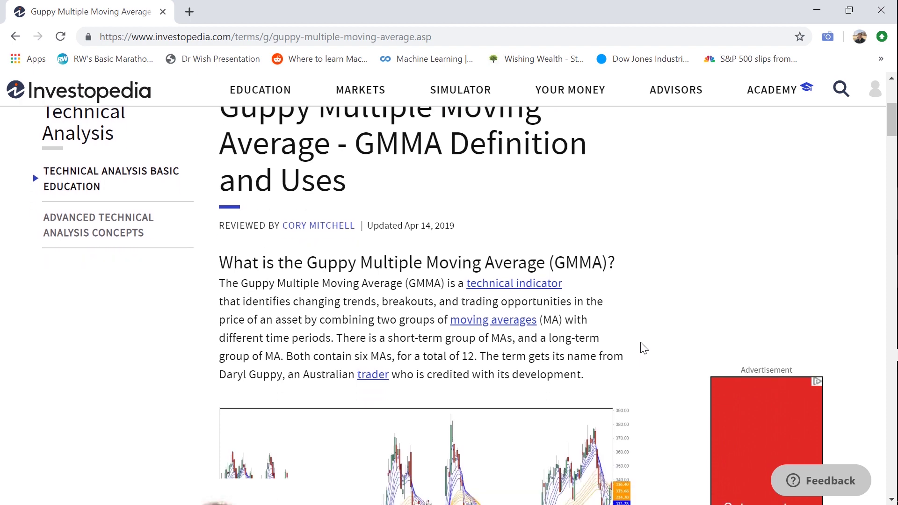
scroll(678, 415, "down", 3)
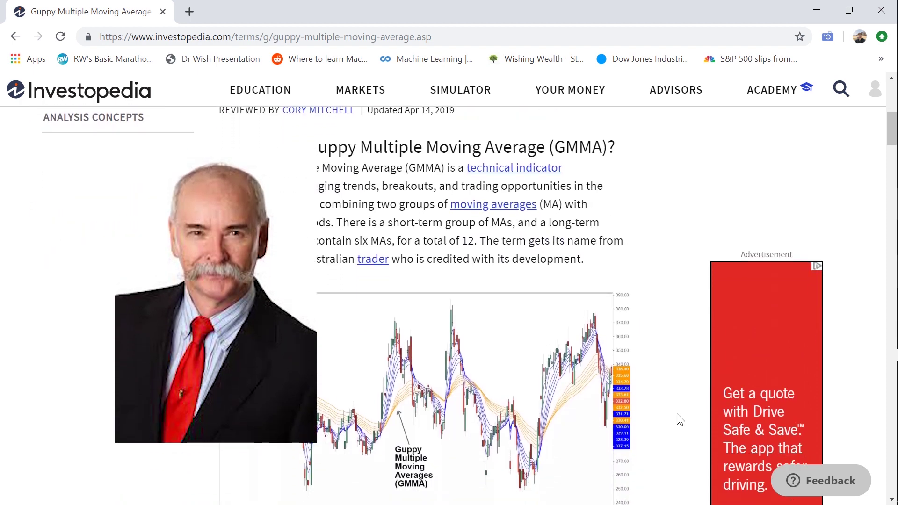
scroll(681, 417, "down", 2)
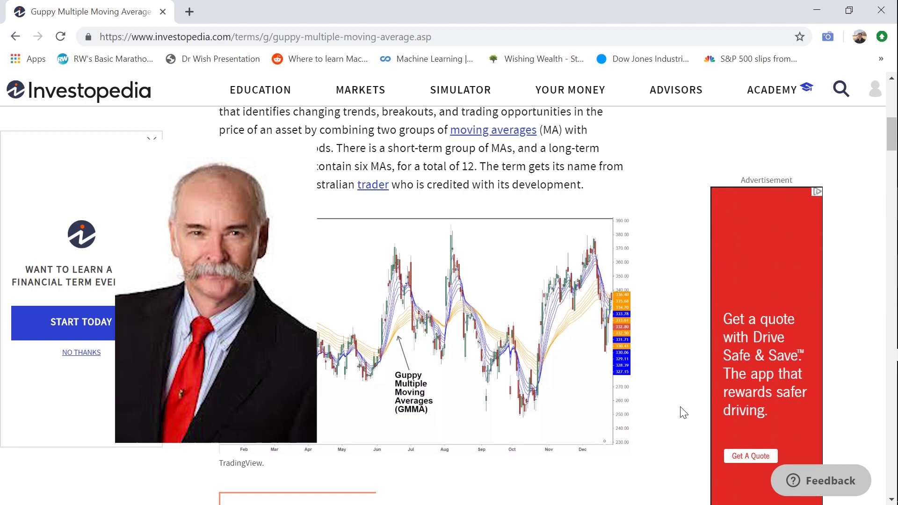
scroll(683, 413, "down", 1)
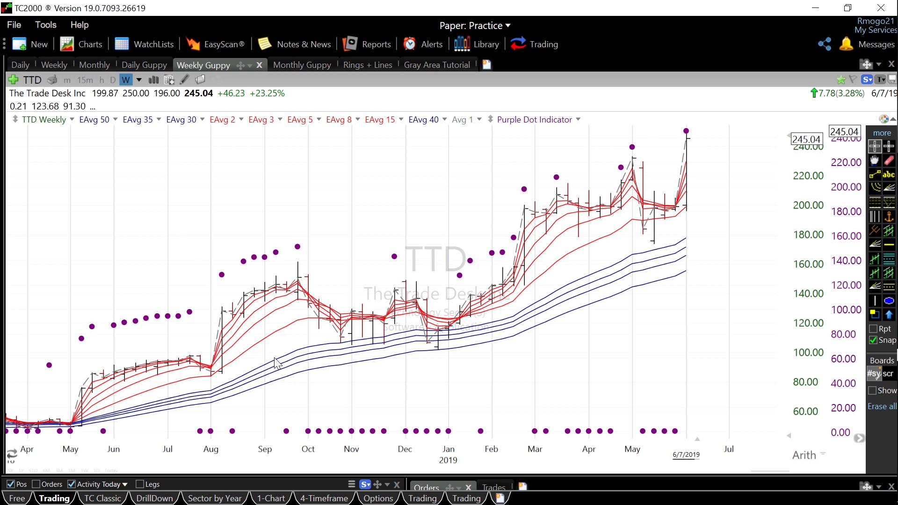
key("ctrl+shift+Tab")
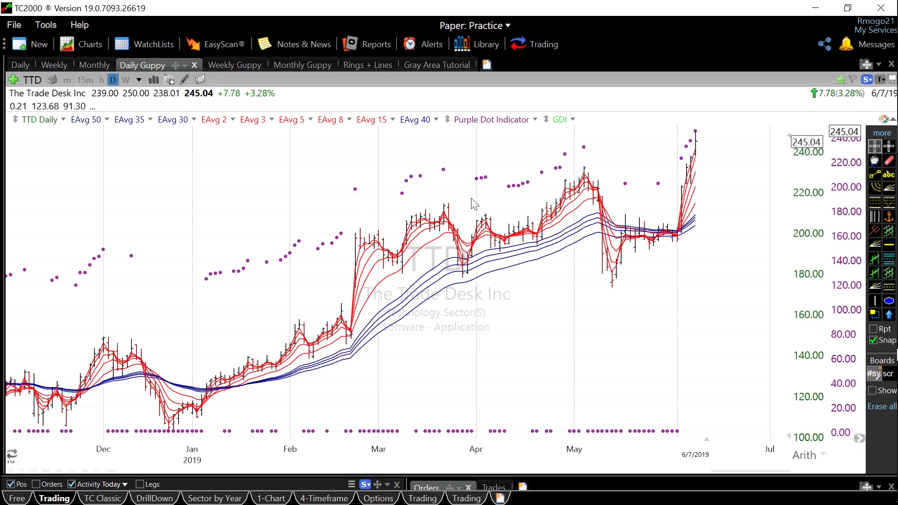
Step: Add a Moving Average - Exponential plot to the TTD Daily price chart
right_click(39, 126)
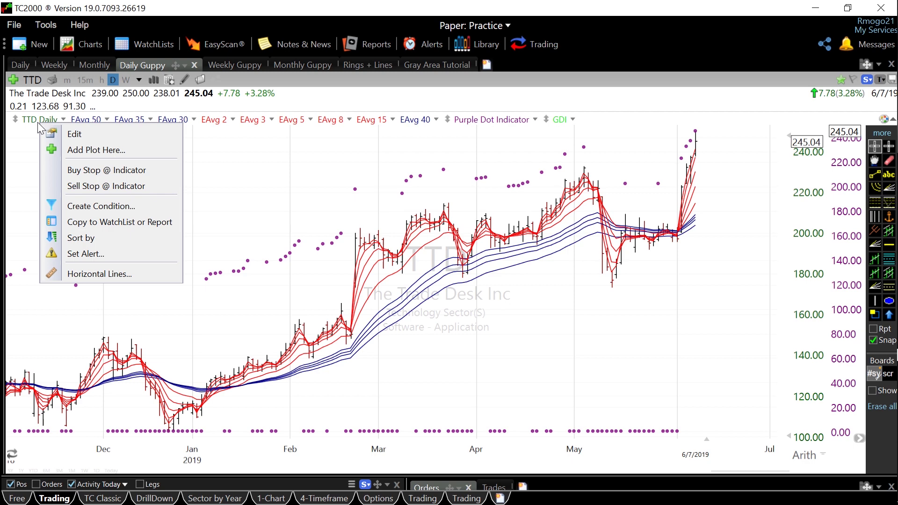
left_click(90, 151)
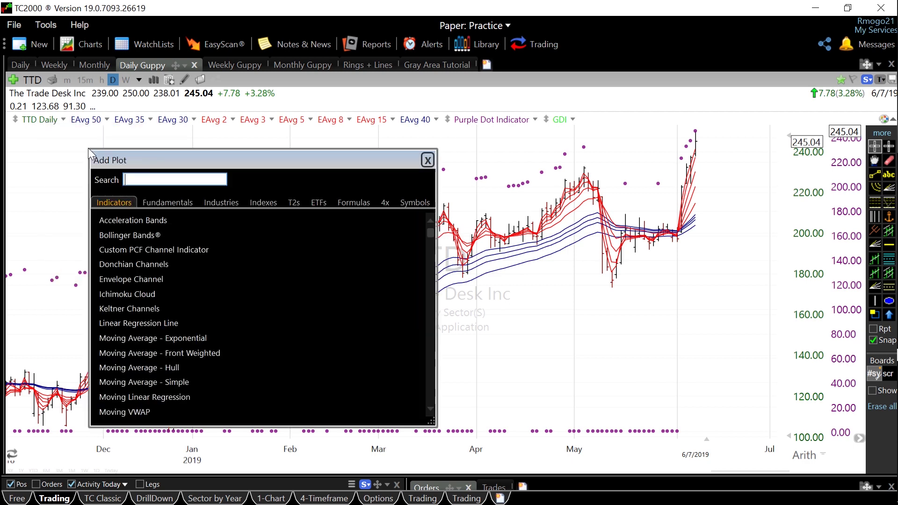
type("expo")
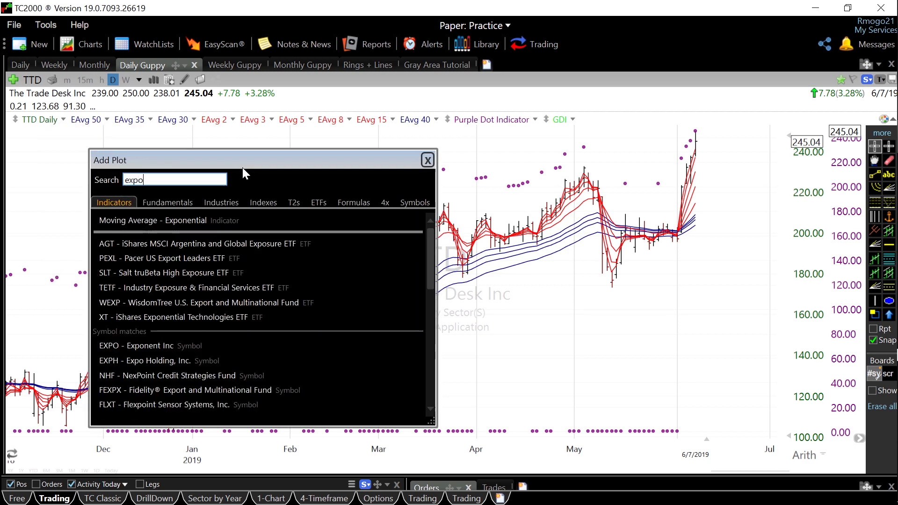
double_click(190, 224)
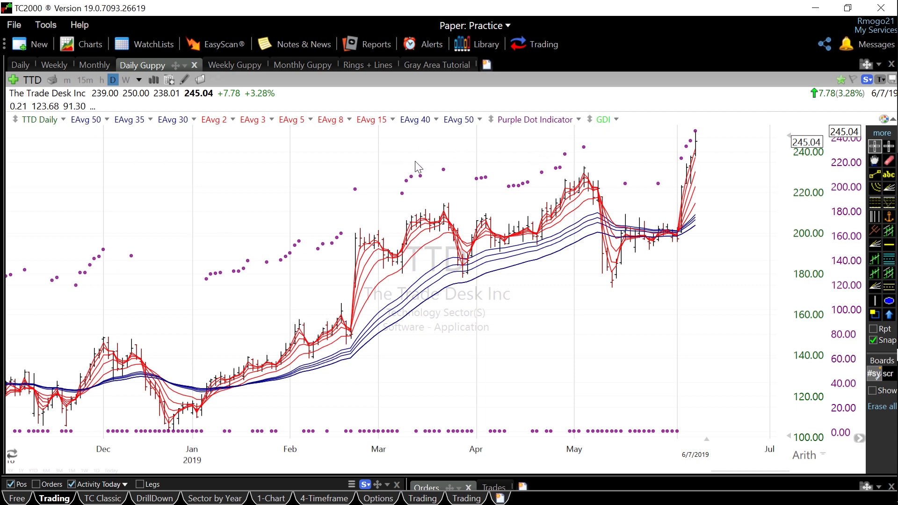
Step: Set the new exponential average to period 10 with a red plot colour
right_click(463, 122)
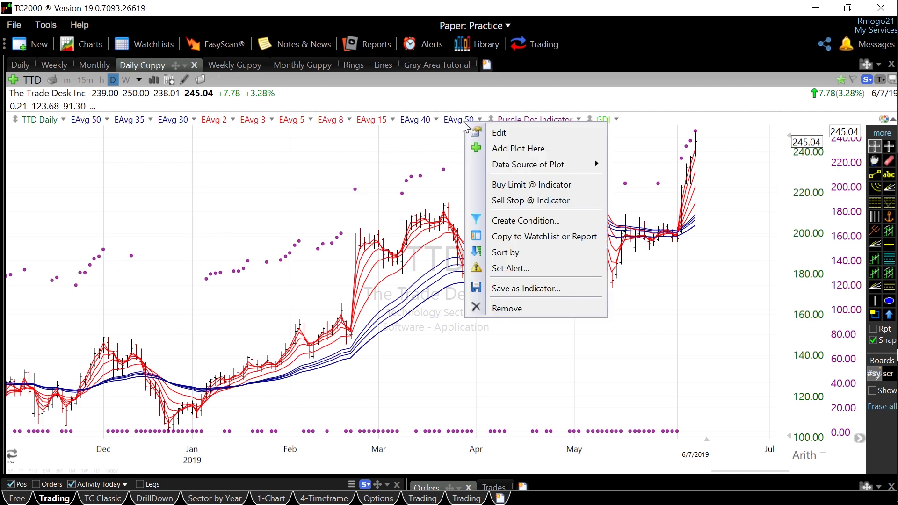
left_click(499, 133)
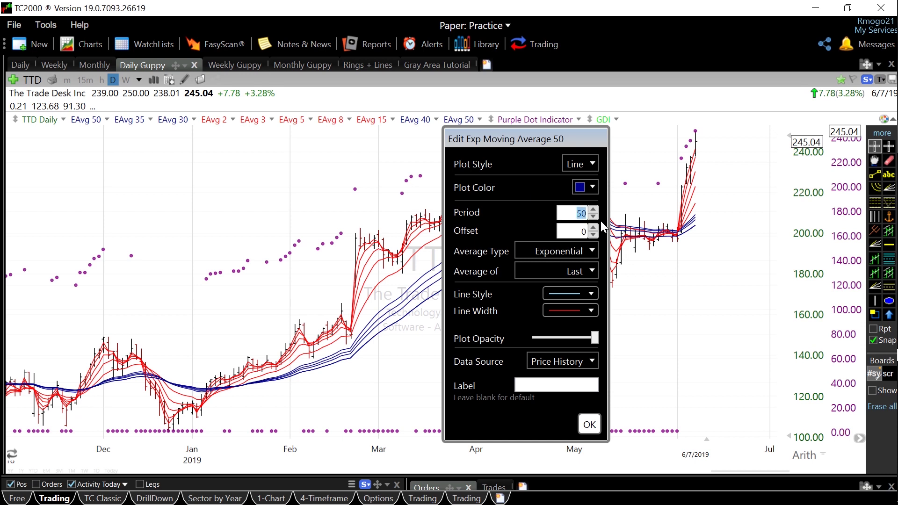
type("10")
left_click(591, 188)
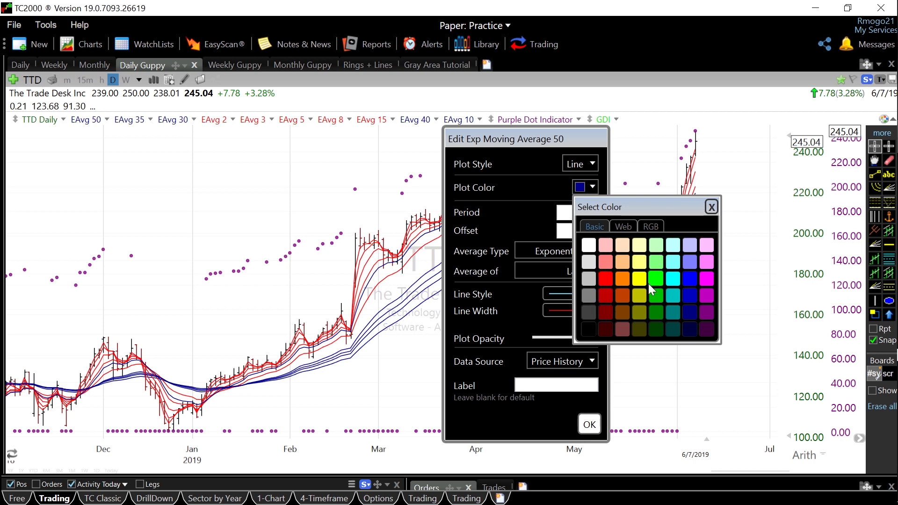
left_click(608, 282)
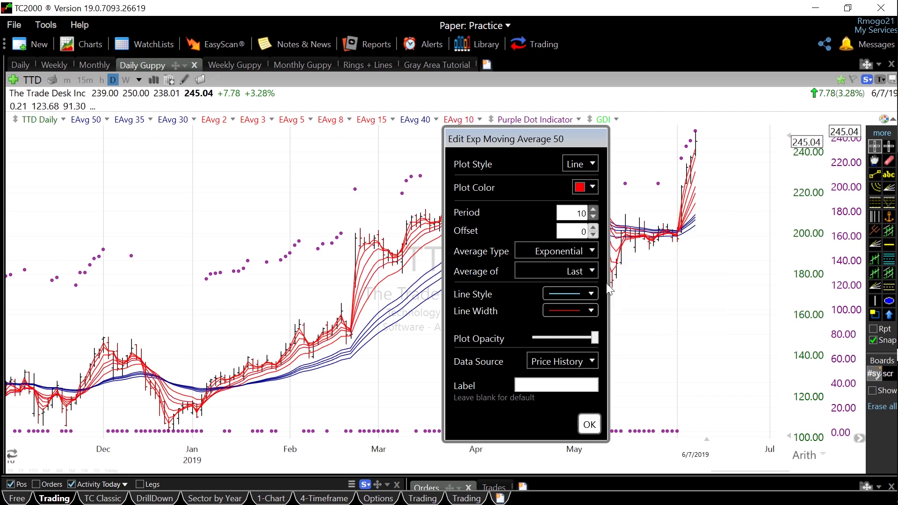
left_click(589, 424)
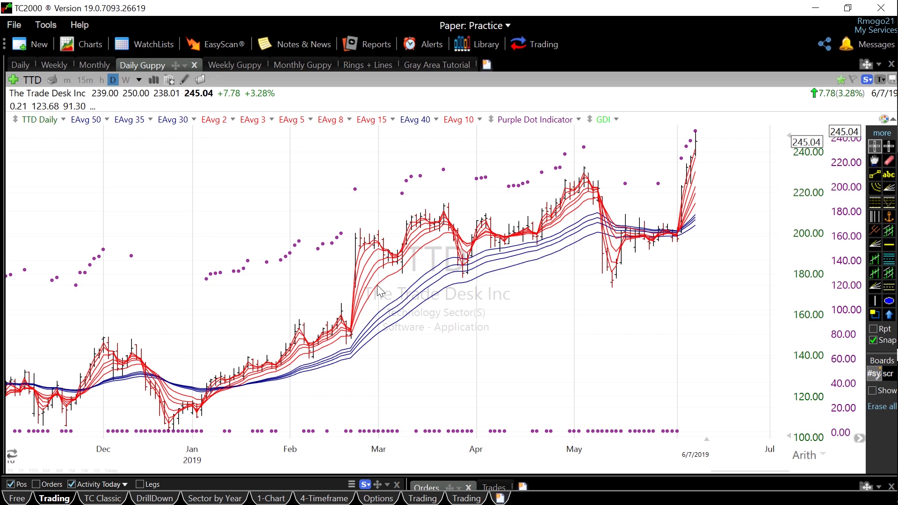
Step: Flip between TTD's Weekly and Daily Guppy charts, ending on the Daily Guppy chart
key("ctrl+Tab")
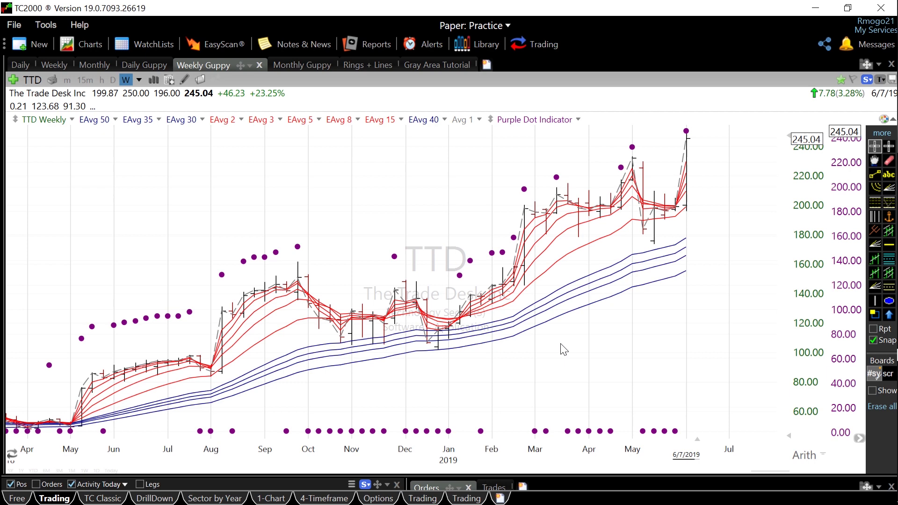
scroll(563, 350, "down", 5)
scroll(561, 347, "up", 4)
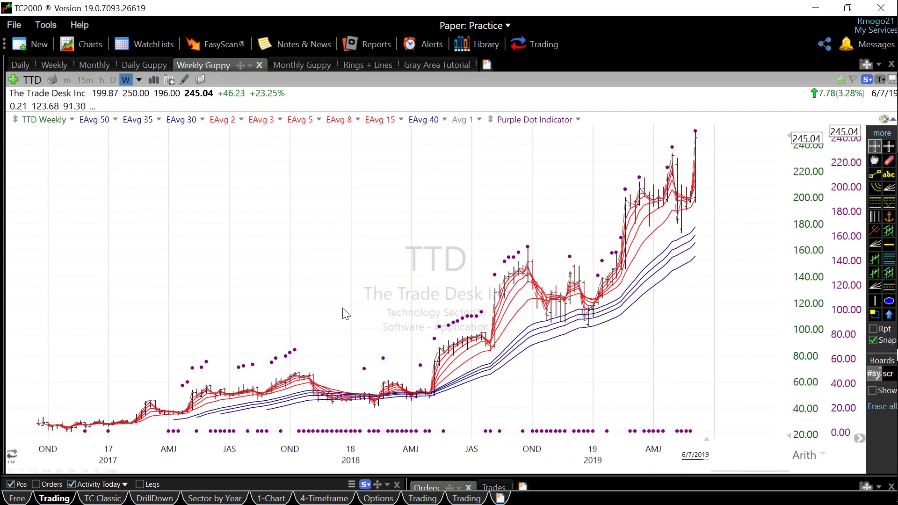
key("ctrl+shift+Tab")
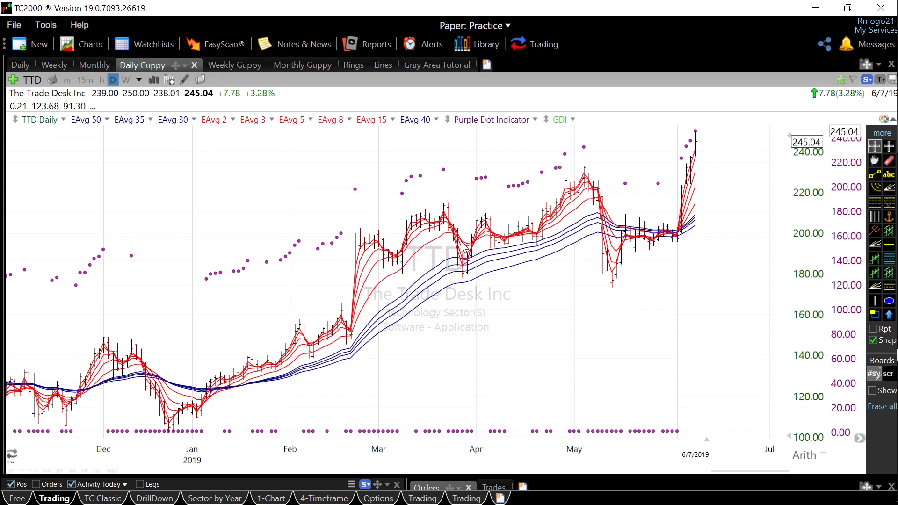
key("ctrl+Tab")
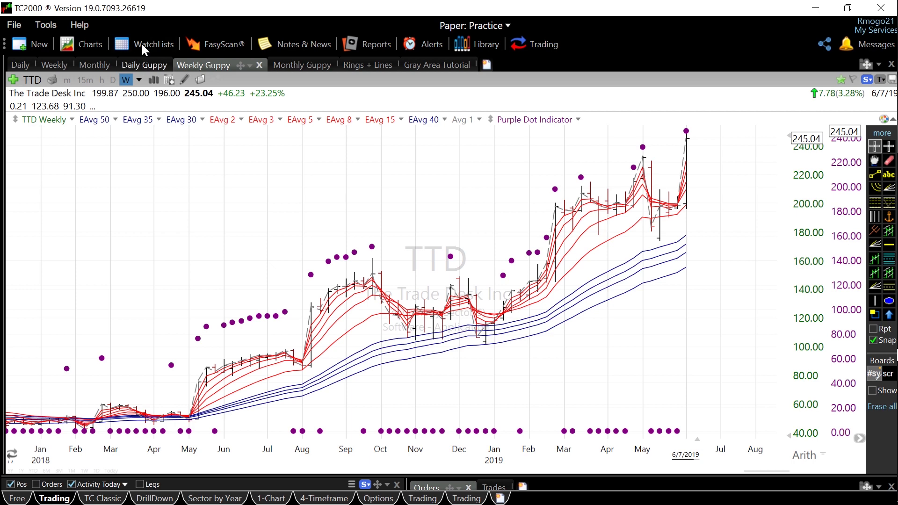
left_click(140, 64)
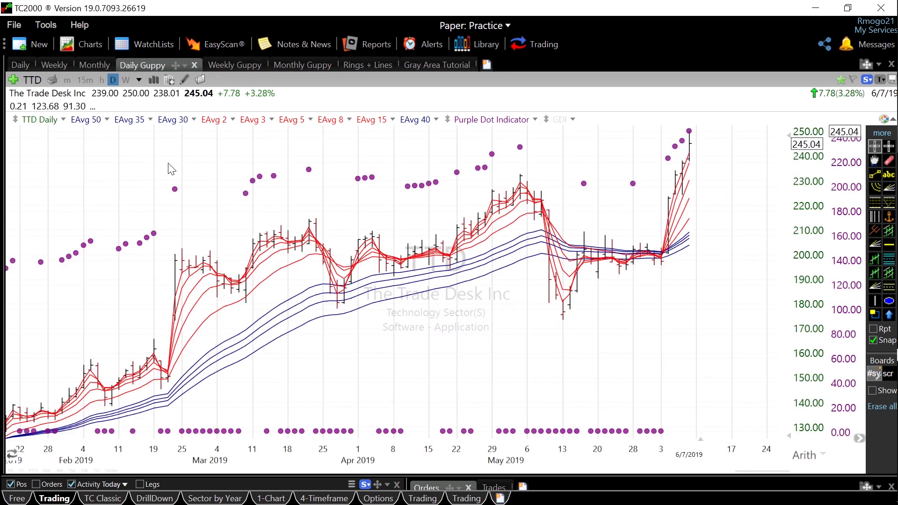
Step: On TTD's Weekly Guppy chart, measure the 395.73% change from May 2018 to the last bar
left_click(225, 67)
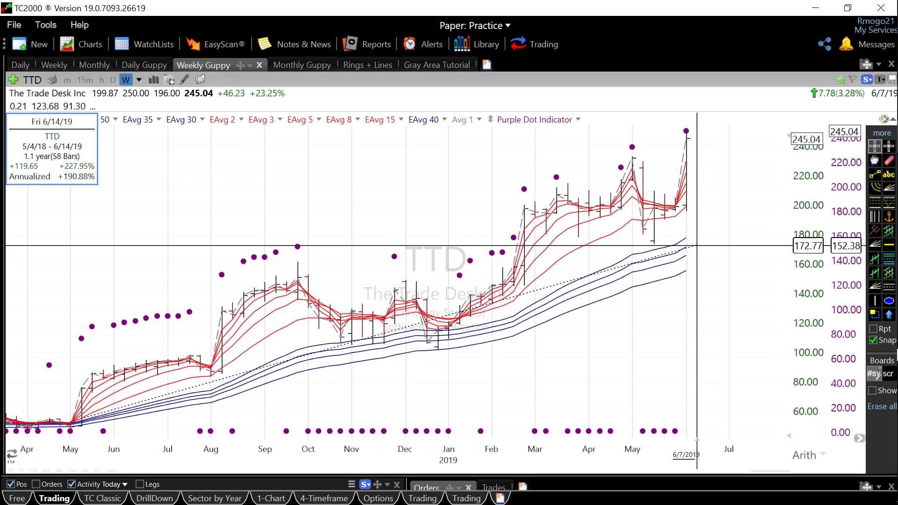
left_click_drag(696, 245, 698, 236)
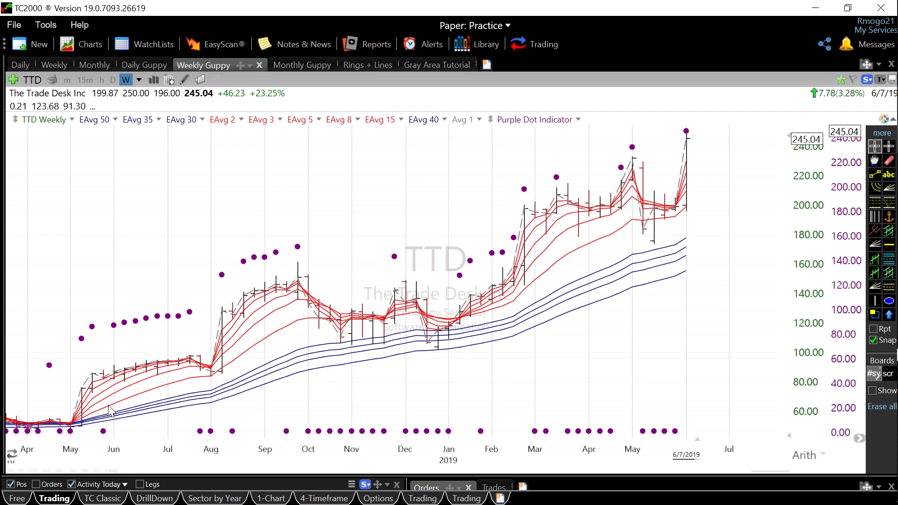
mouse_move(80, 427)
left_mouse_down()
mouse_move(245, 405)
mouse_move(695, 318)
mouse_move(686, 313)
left_mouse_up()
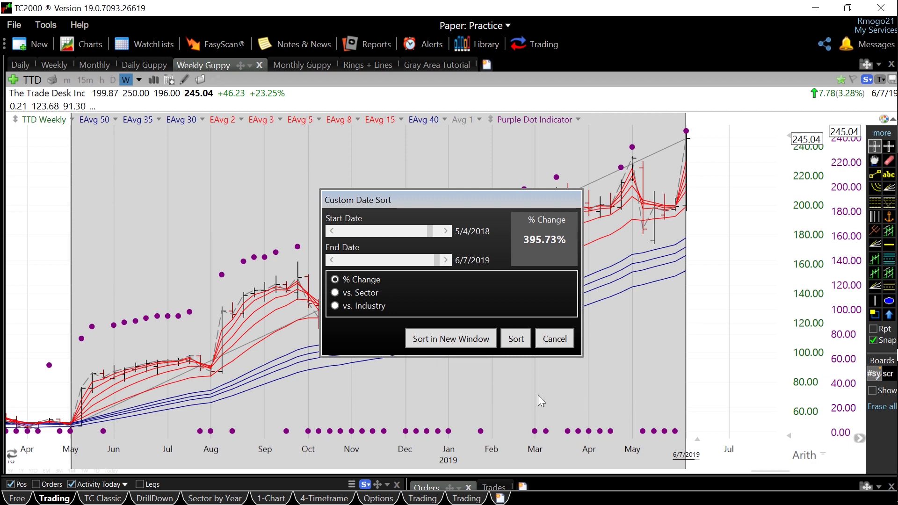
left_click(552, 342)
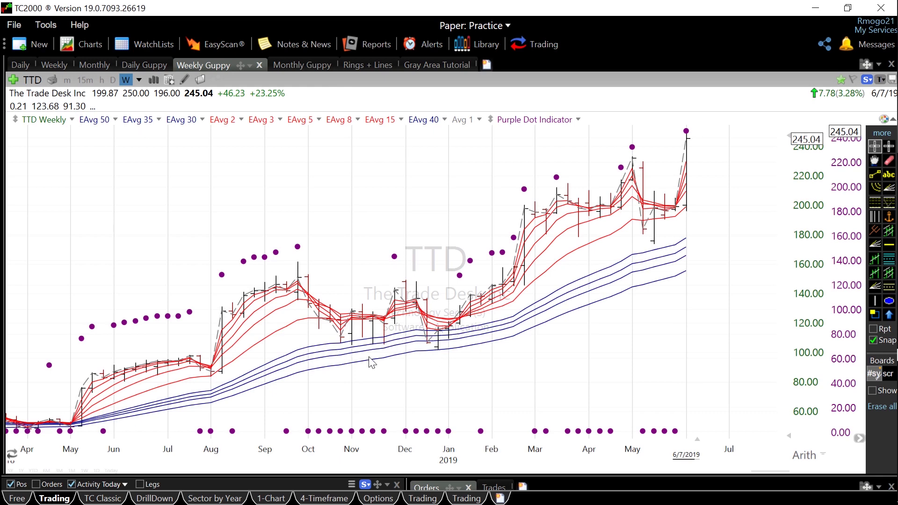
scroll(260, 255, "down", 2)
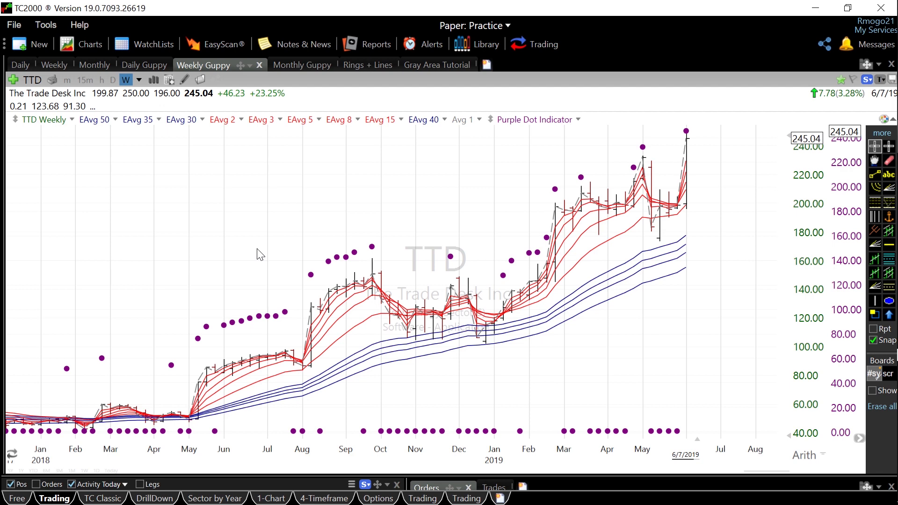
left_click(131, 66)
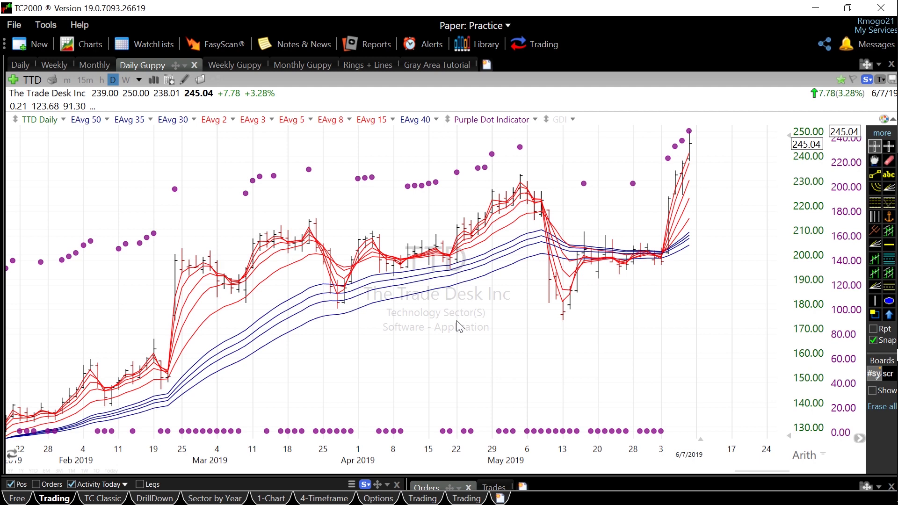
key("ctrl+Tab")
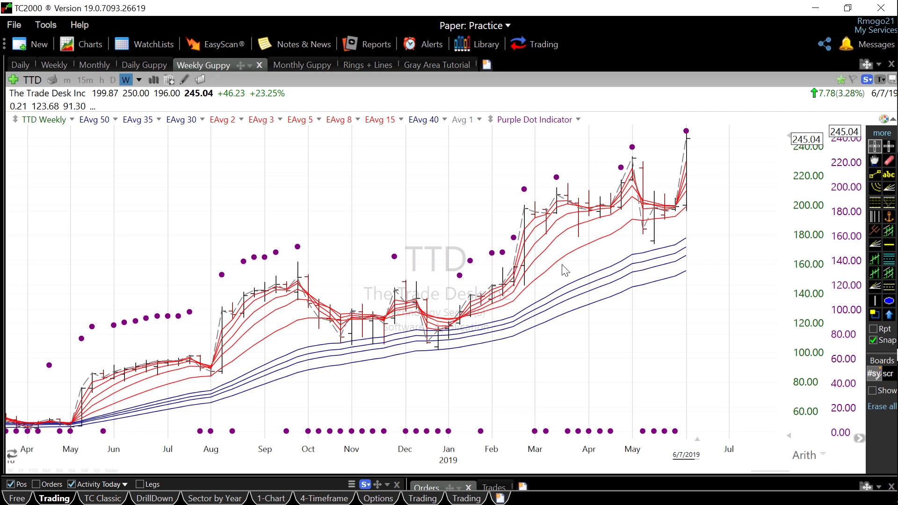
Step: View the Purple Dot Indicator's formula
right_click(548, 120)
left_click(577, 131)
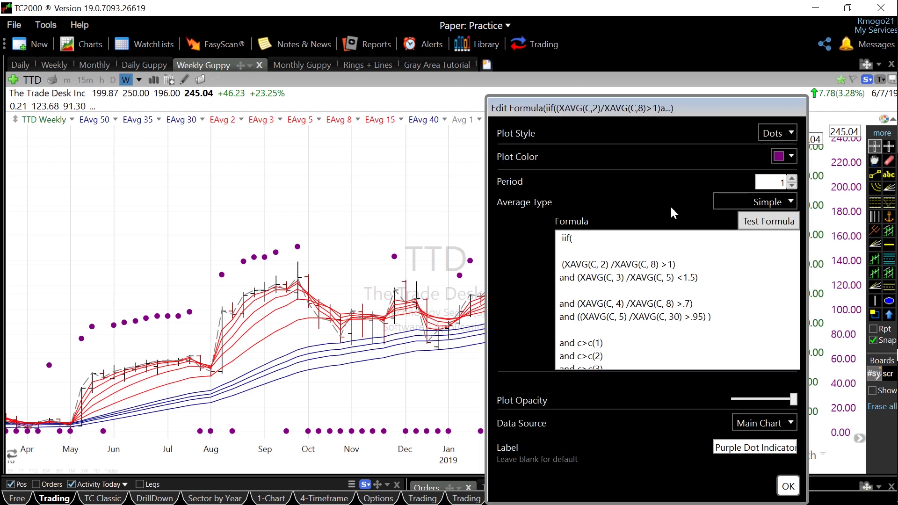
scroll(677, 299, "down", 1)
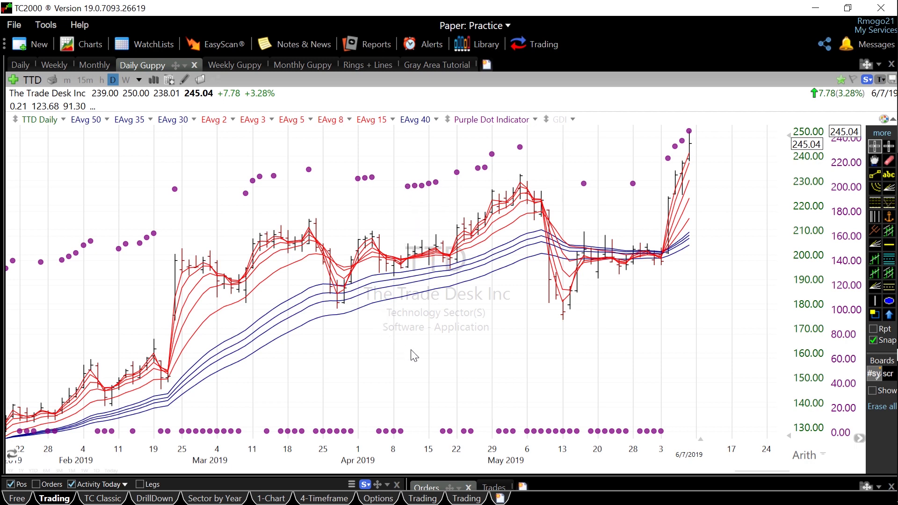
Step: Toggle to Weekly Guppy and back to TTD's Daily Guppy chart, closing at 245.04
key("ctrl+Tab")
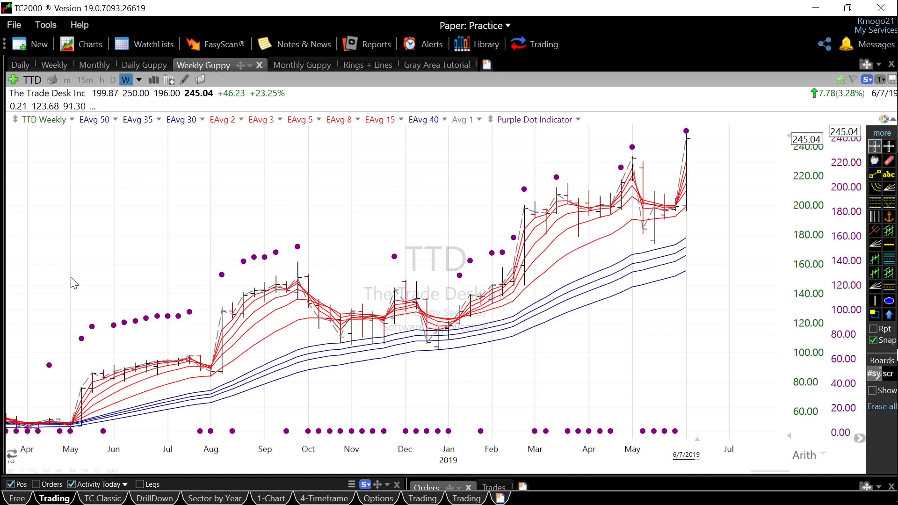
left_click(132, 67)
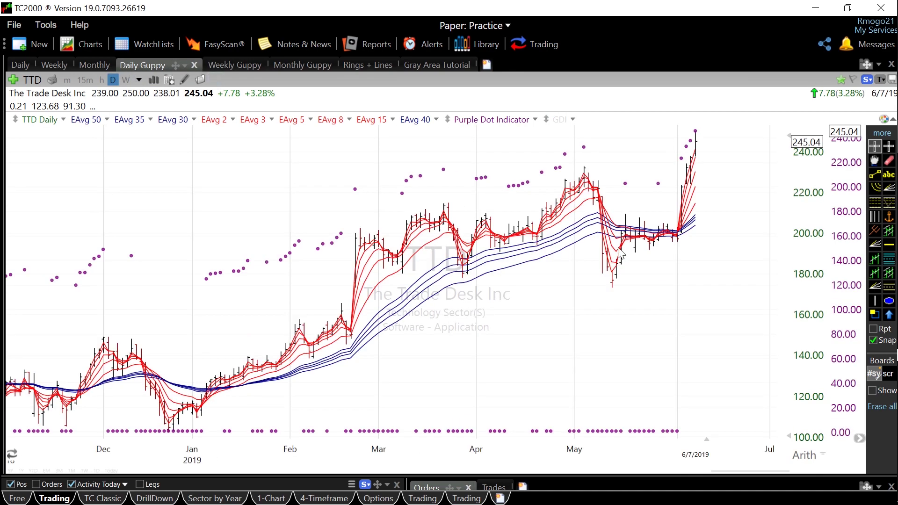
scroll(620, 253, "up", 5)
scroll(624, 171, "down", 5)
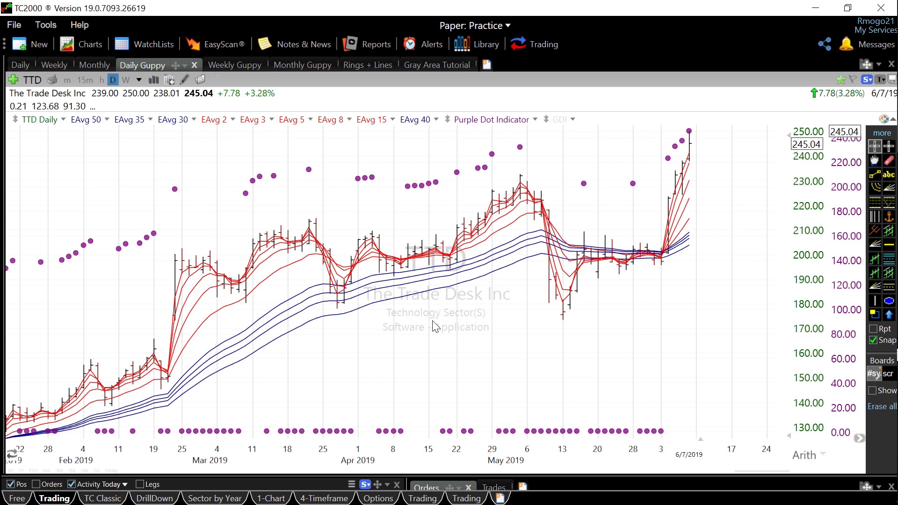
Step: Load SPY, the SPDR S&P 500 ETF, into the Daily Guppy chart and zoom in
left_click(435, 327)
type("spy")
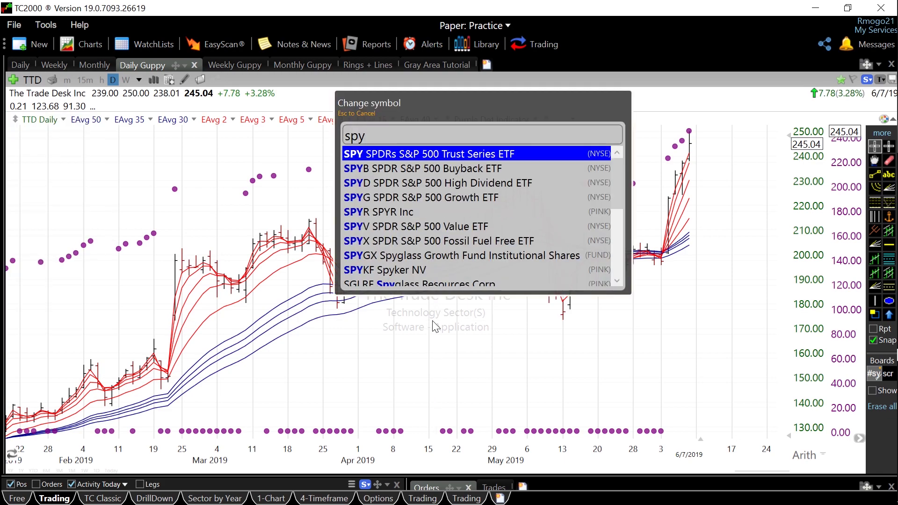
key("Return")
scroll(377, 336, "up", 5)
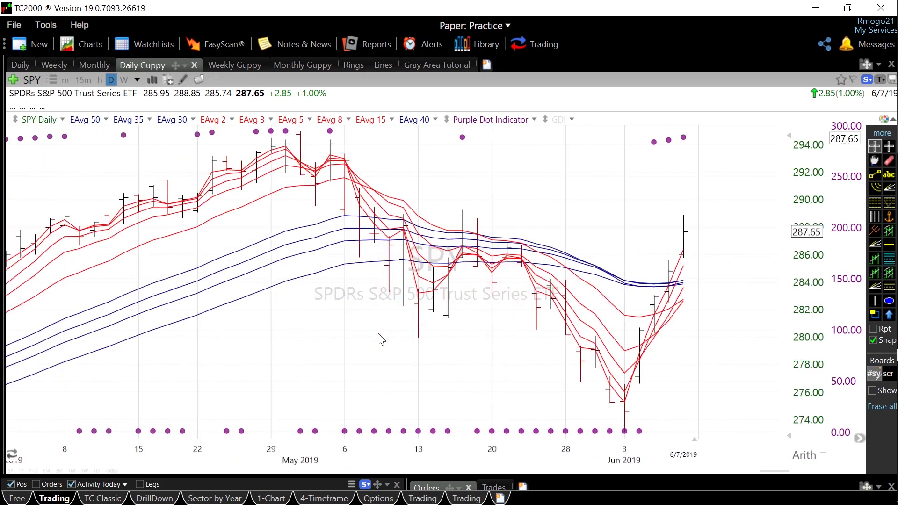